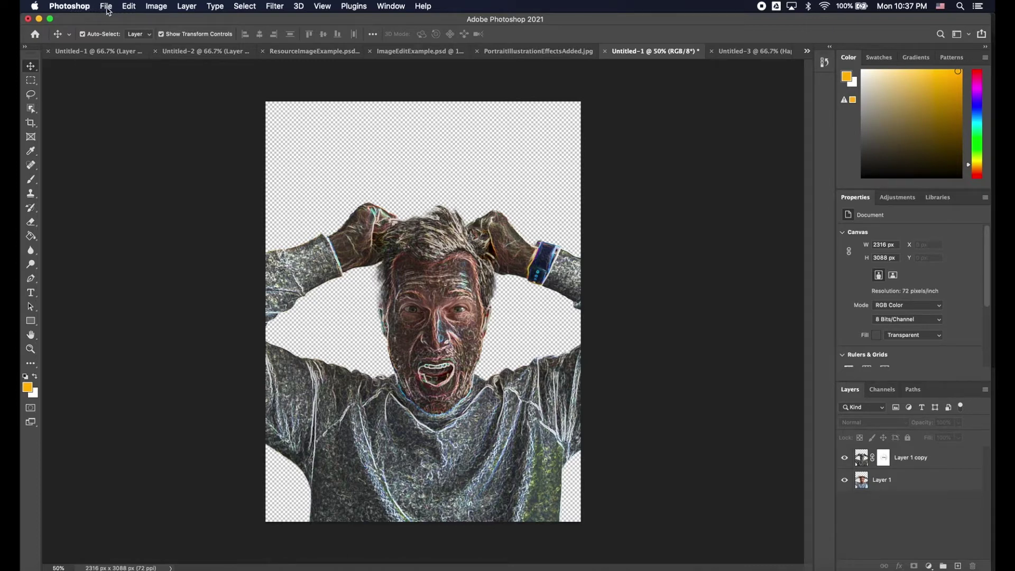
- Create a new 1920×1080 document from the Film & Video HDTV 1080p preset
{"action": "left_click", "coordinate": [106, 6]}
{"action": "left_click", "coordinate": [112, 24]}
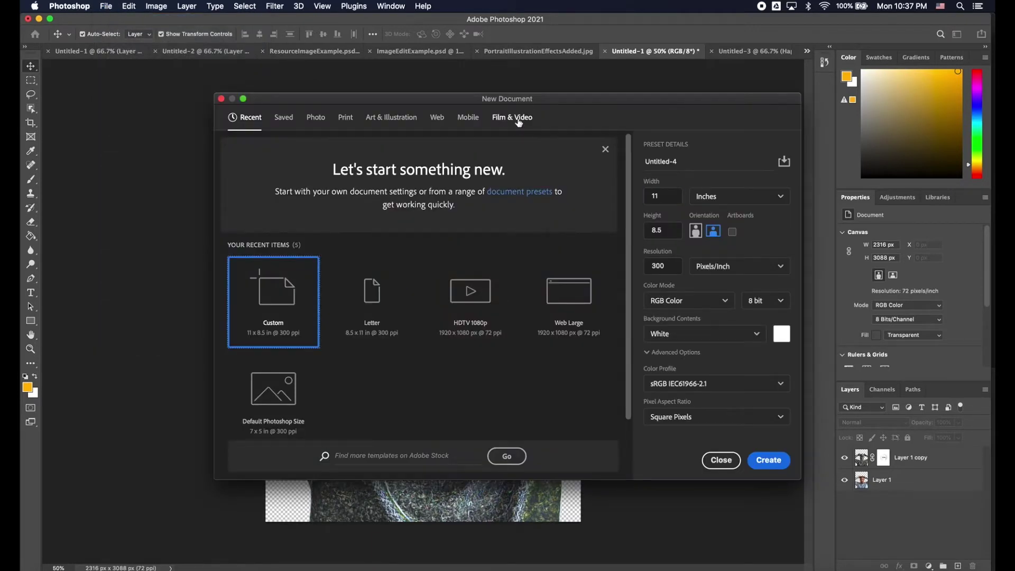
{"action": "left_click", "coordinate": [518, 122]}
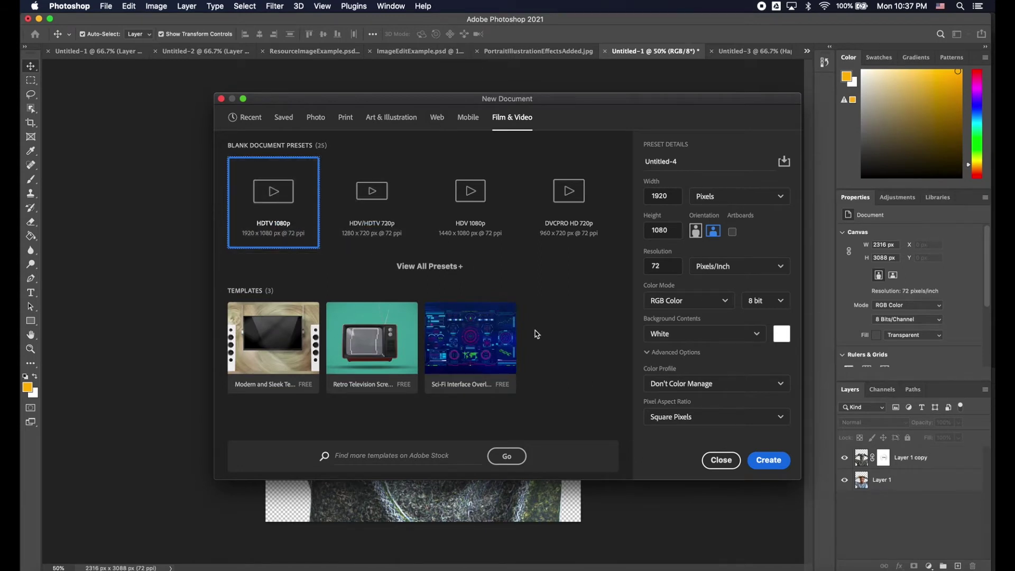
{"action": "left_click", "coordinate": [767, 460]}
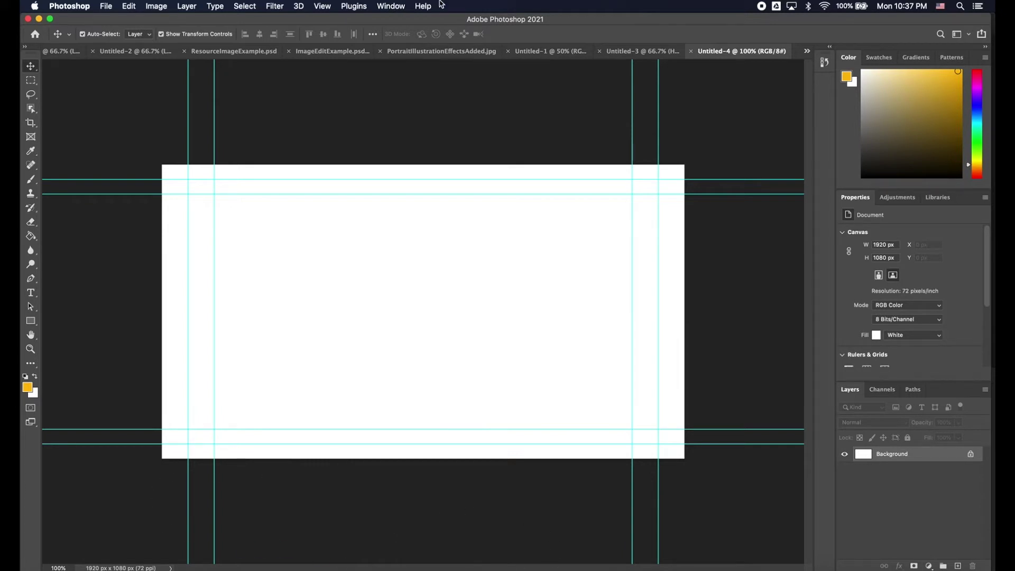
- Show the Timeline panel below the canvas and drag it taller
{"action": "left_click", "coordinate": [391, 6]}
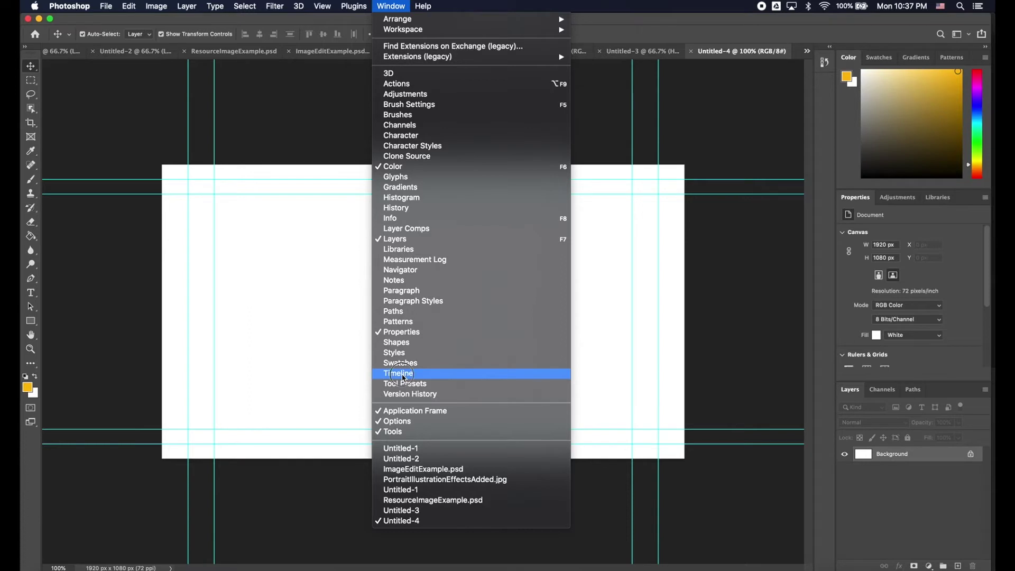
{"action": "left_click", "coordinate": [402, 376]}
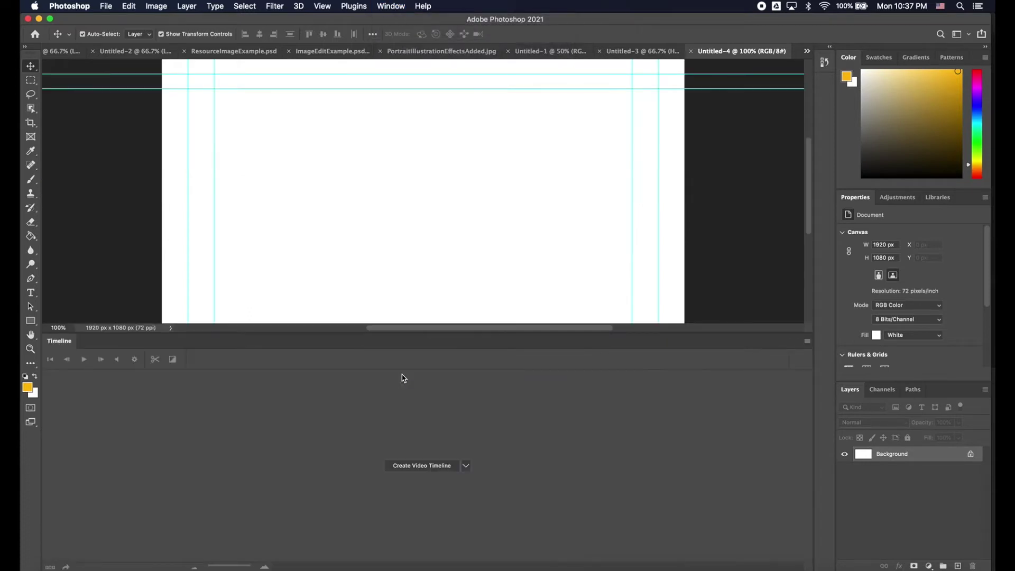
{"action": "left_click_drag", "start_coordinate": [509, 333], "coordinate": [508, 420]}
{"action": "left_click", "coordinate": [465, 509]}
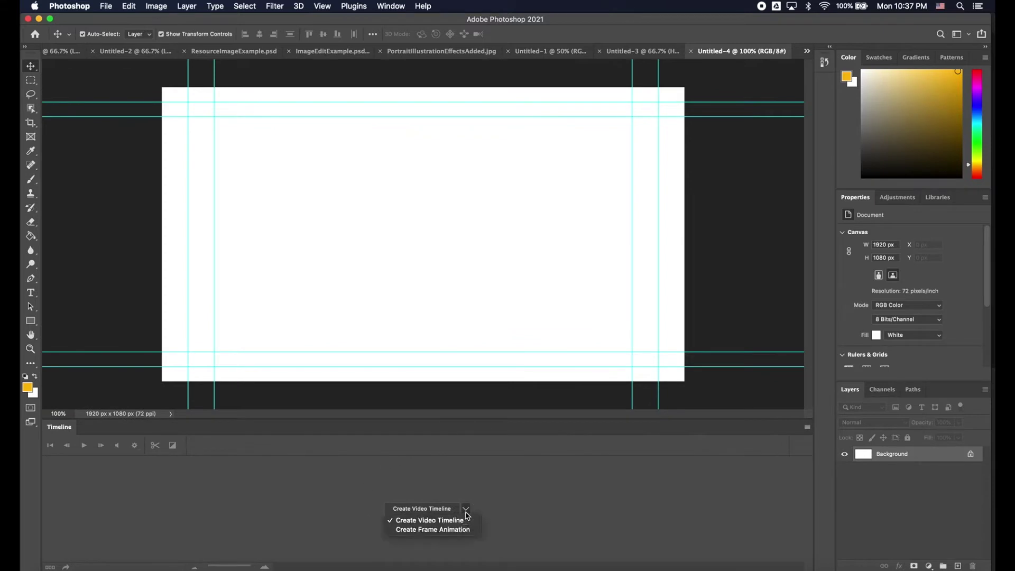
- Create a frame animation and add three more frames
{"action": "left_click", "coordinate": [441, 530]}
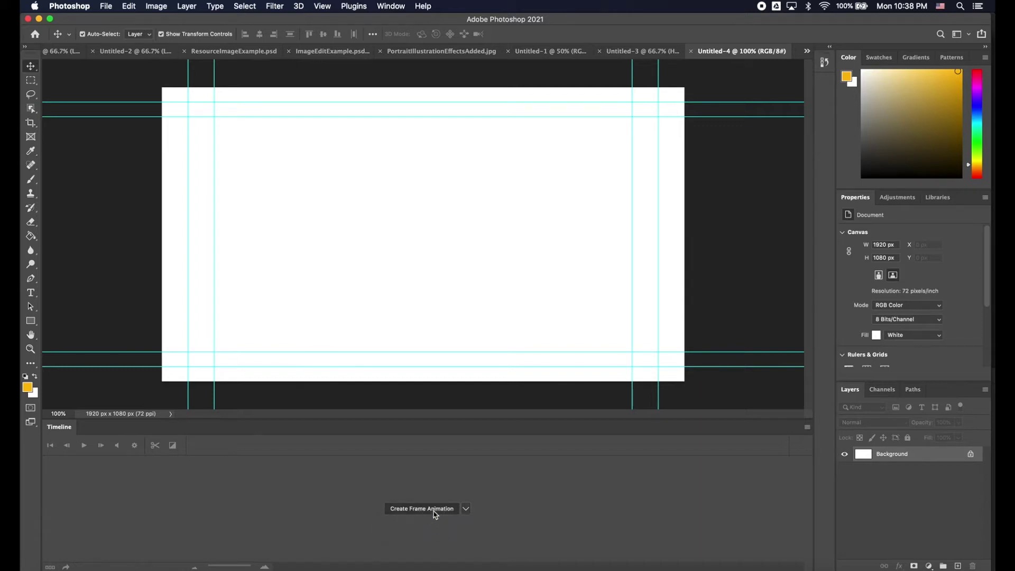
{"action": "left_click", "coordinate": [433, 510]}
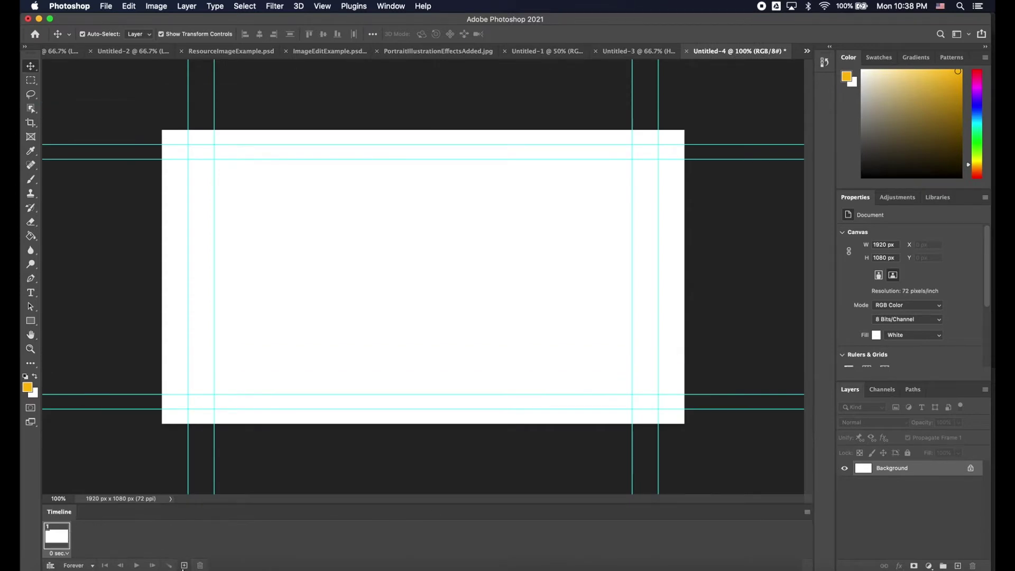
{"action": "left_click", "coordinate": [184, 565]}
{"action": "left_click", "coordinate": [184, 565]}
{"action": "left_click", "coordinate": [184, 565]}
{"action": "left_click", "coordinate": [184, 565]}
{"action": "left_click", "coordinate": [184, 565]}
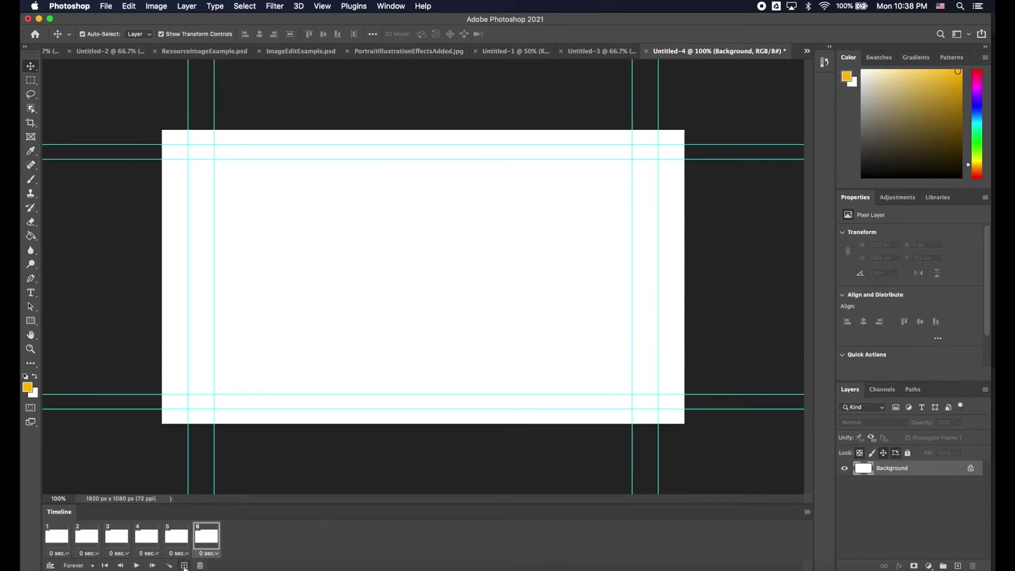
- Convert the frame animation to a video timeline using the Timeline panel menu
{"action": "left_click", "coordinate": [50, 565]}
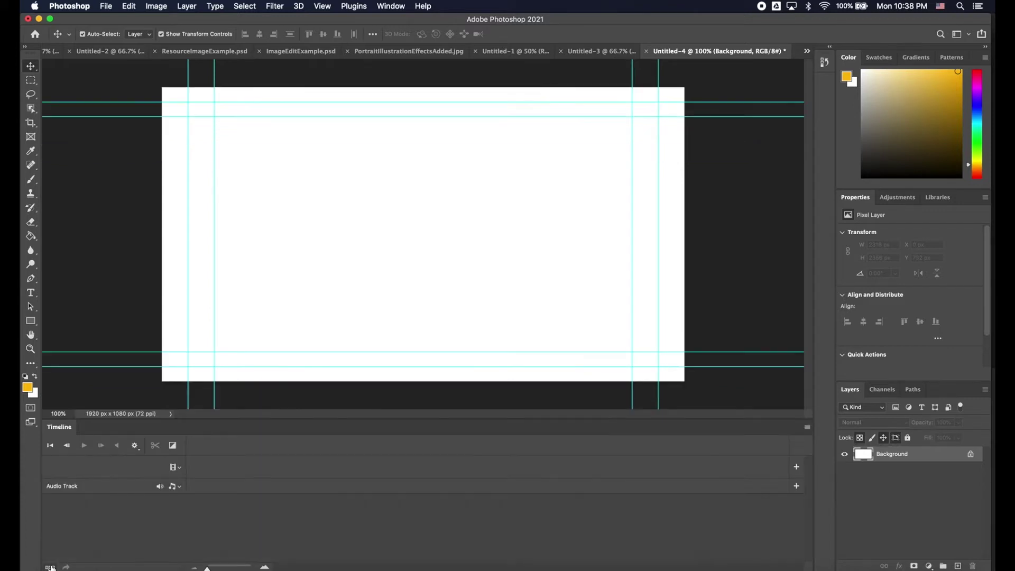
{"action": "left_click", "coordinate": [50, 567]}
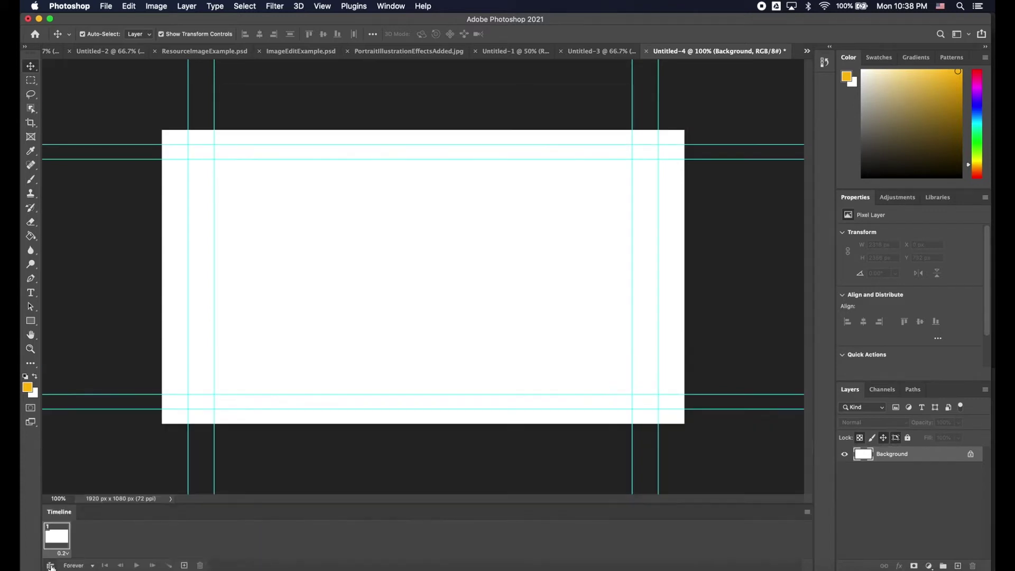
{"action": "left_click", "coordinate": [51, 566]}
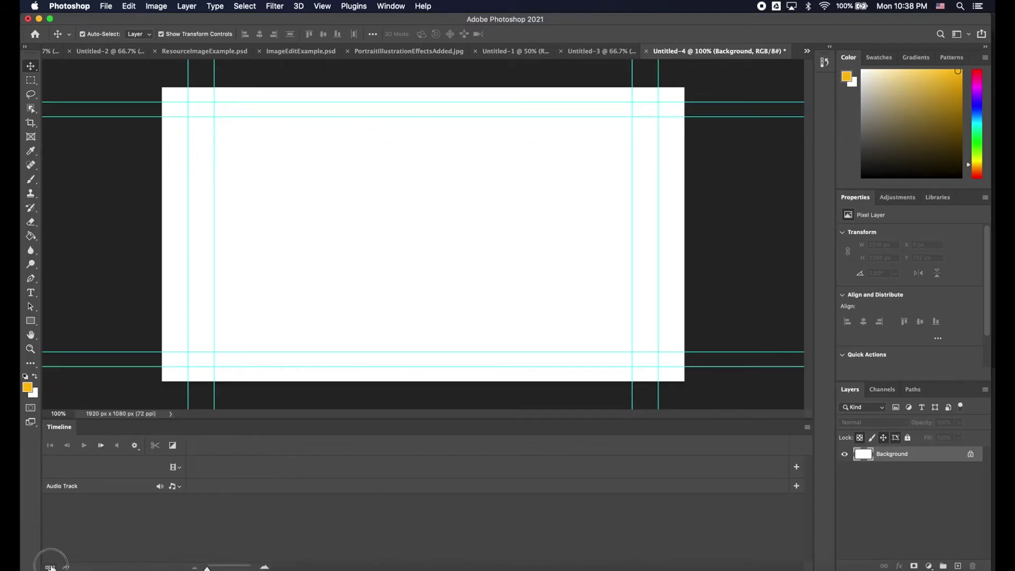
{"action": "left_click", "coordinate": [50, 566]}
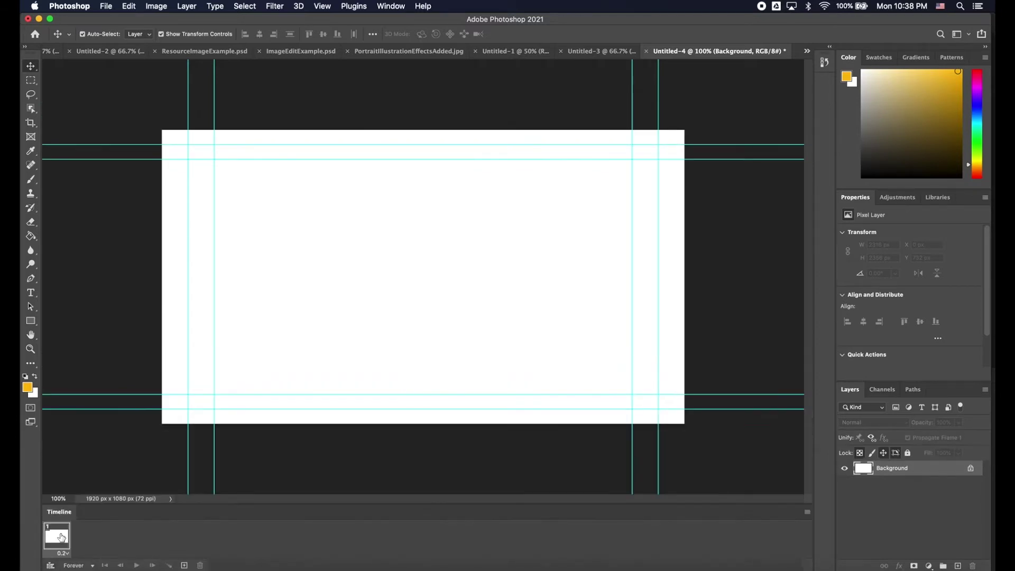
{"action": "left_click", "coordinate": [807, 512]}
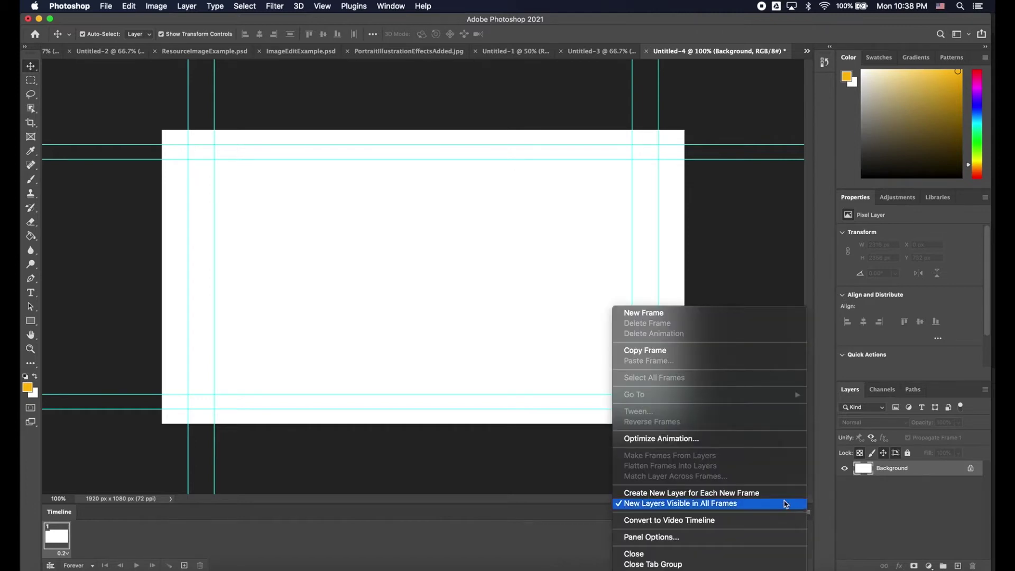
{"action": "left_click", "coordinate": [653, 521]}
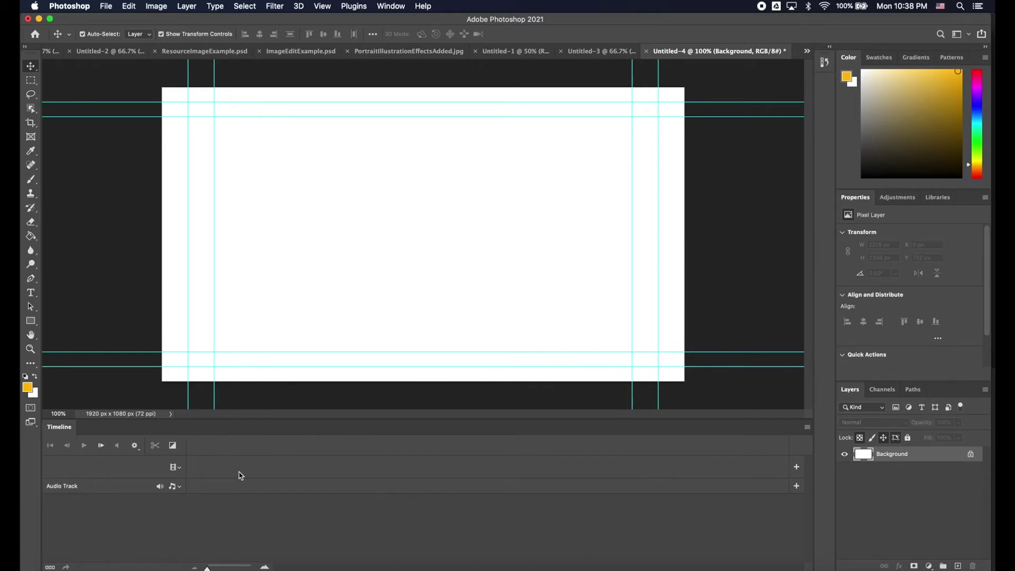
- Add the Find Your Way Beat MP3 to the Audio Track
{"action": "left_click", "coordinate": [796, 487]}
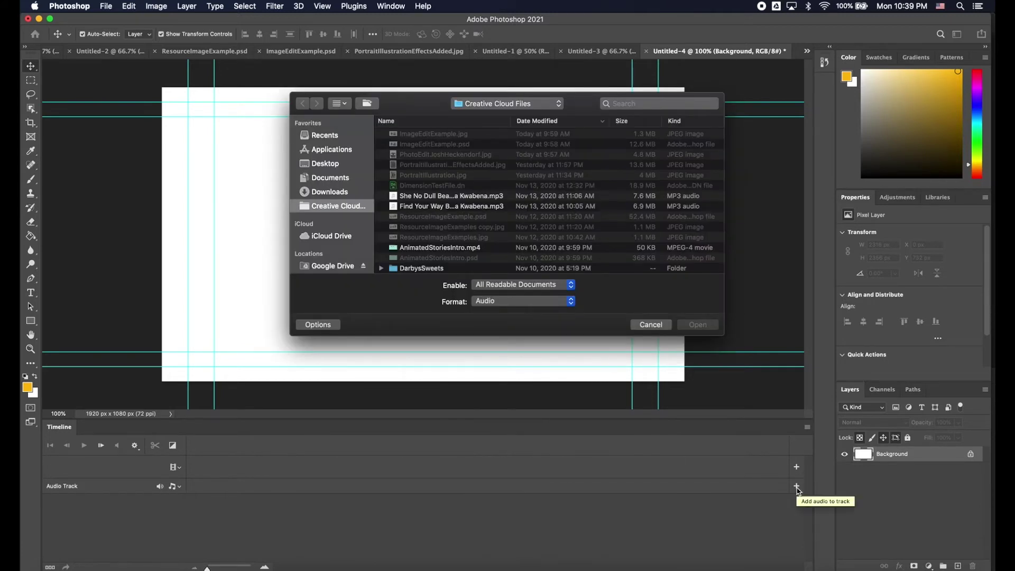
{"action": "left_click", "coordinate": [436, 207]}
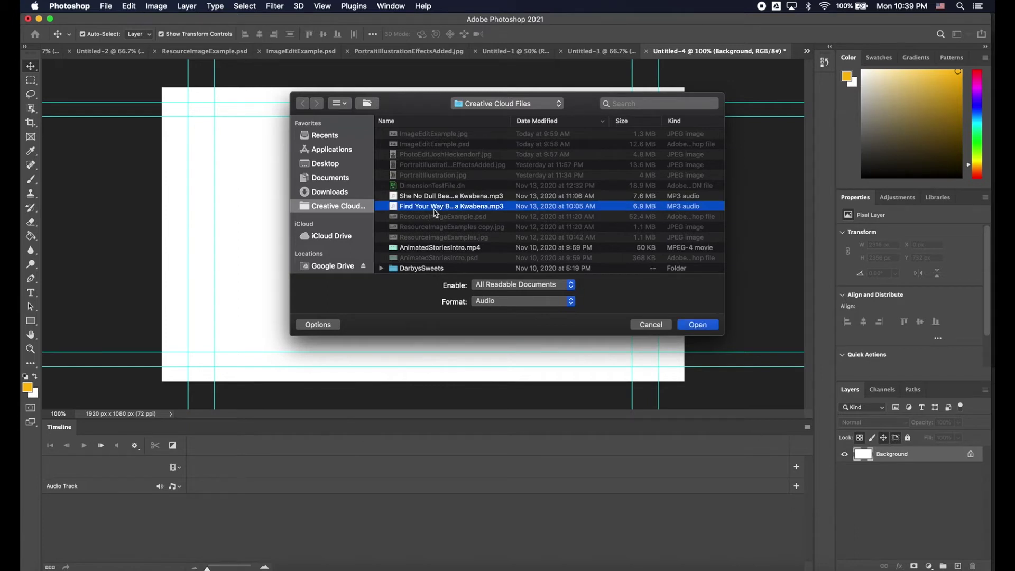
{"action": "left_click", "coordinate": [692, 328]}
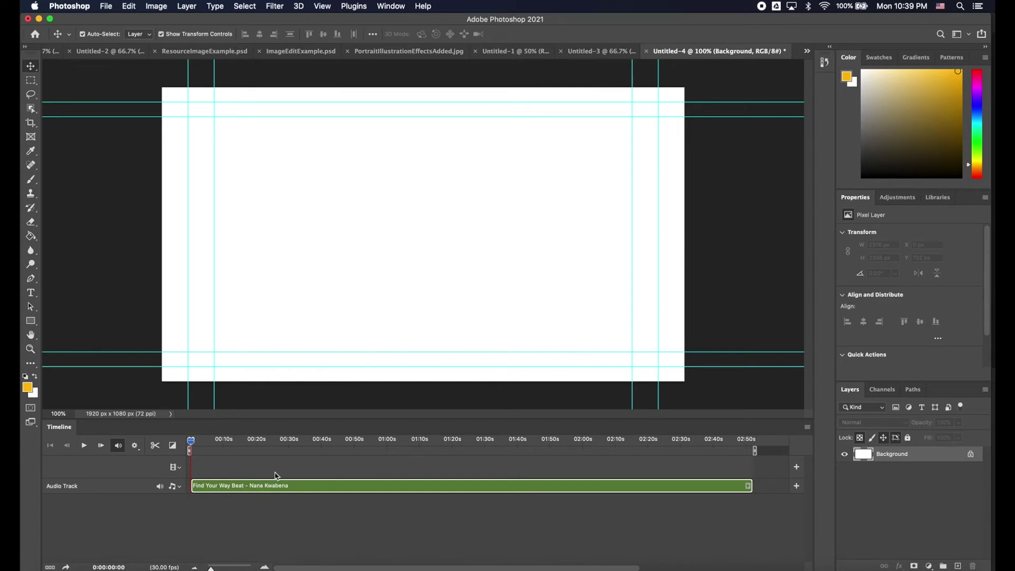
- Add a new blank video layer, Layer 1
{"action": "left_click", "coordinate": [186, 7]}
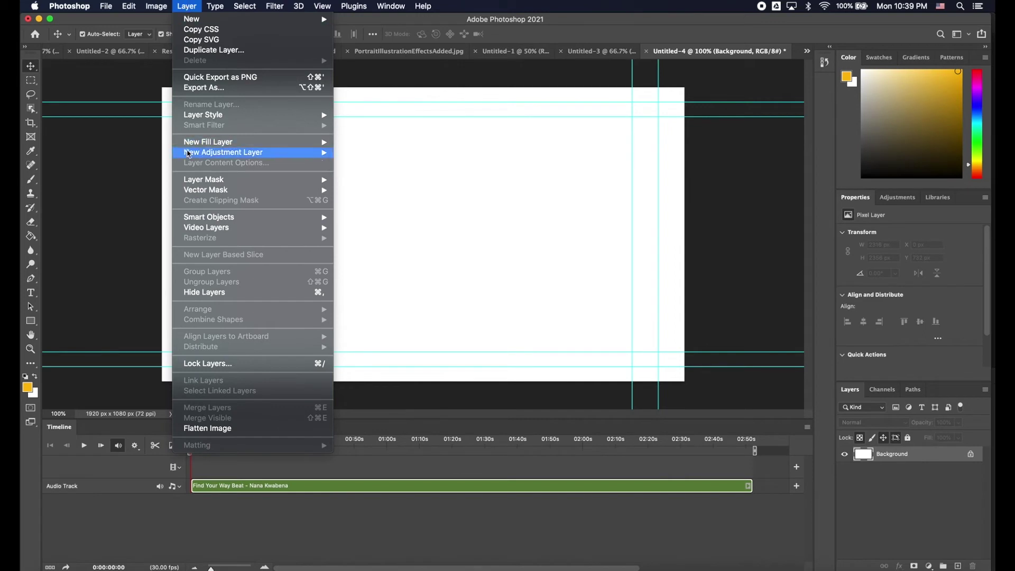
{"action": "mouse_move", "coordinate": [197, 232]}
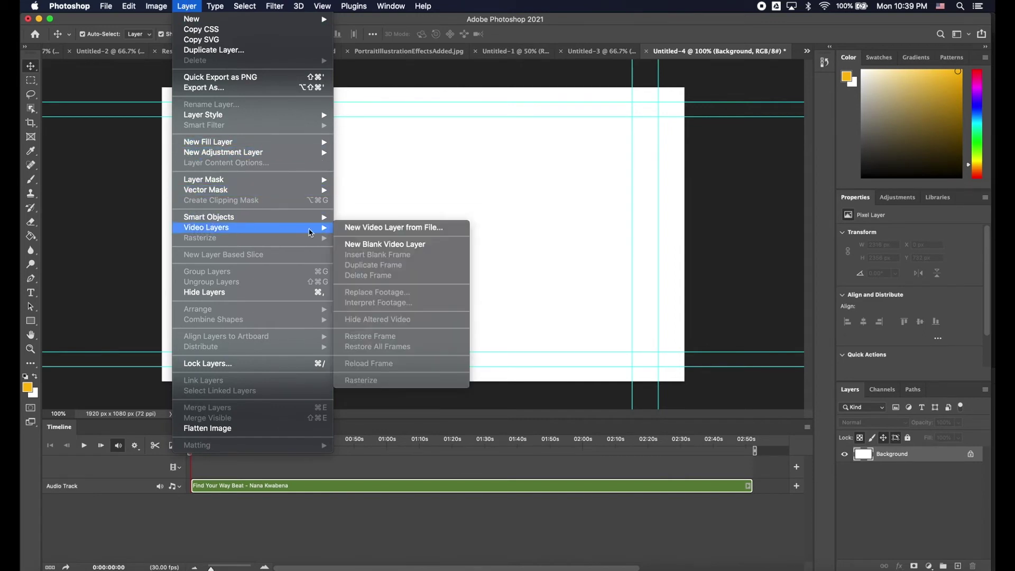
{"action": "left_click", "coordinate": [362, 250]}
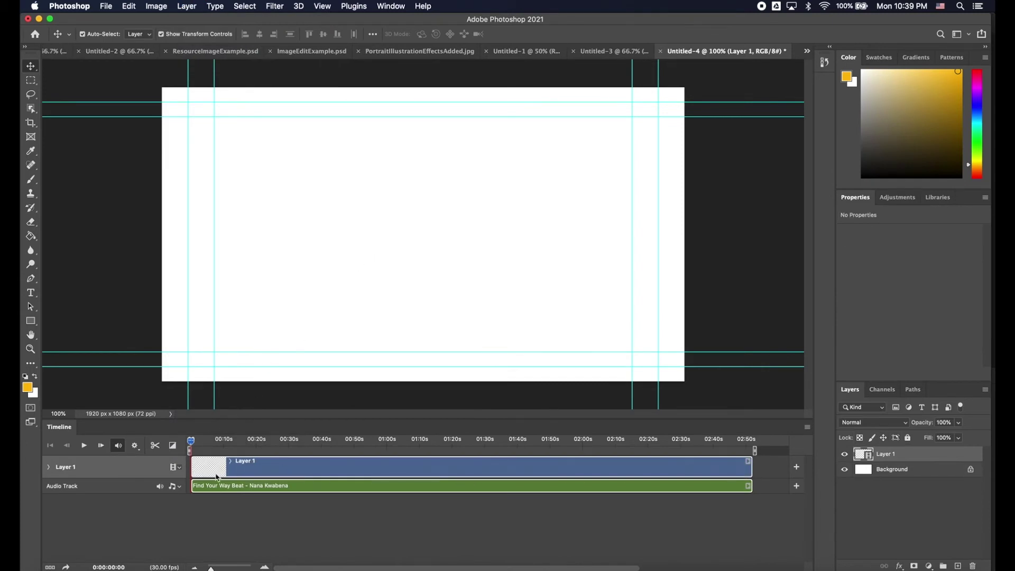
- Set the yellow brush to 100% hardness and paint a circle on frame 0
{"action": "left_click", "coordinate": [30, 180]}
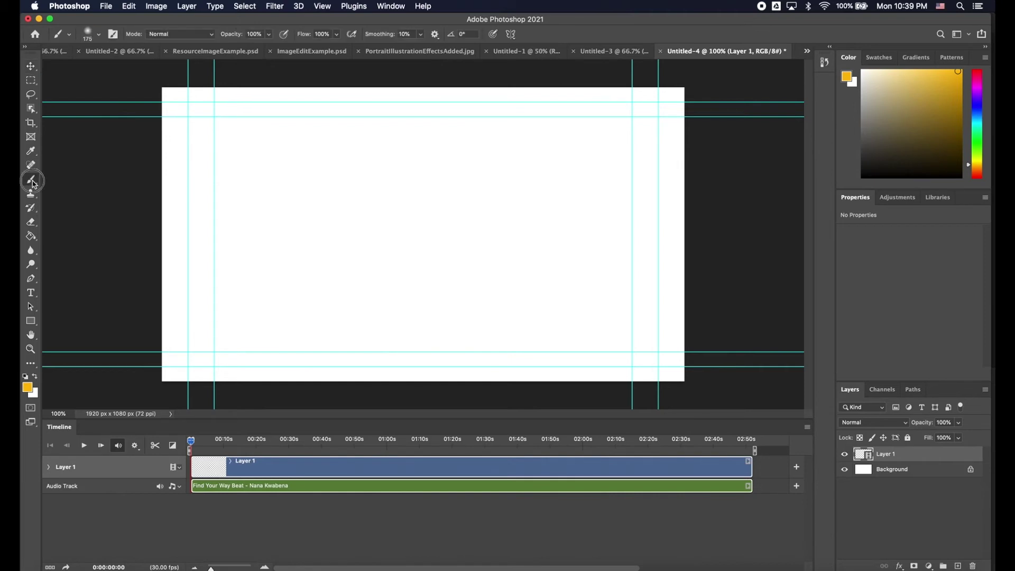
{"action": "left_click", "coordinate": [282, 211]}
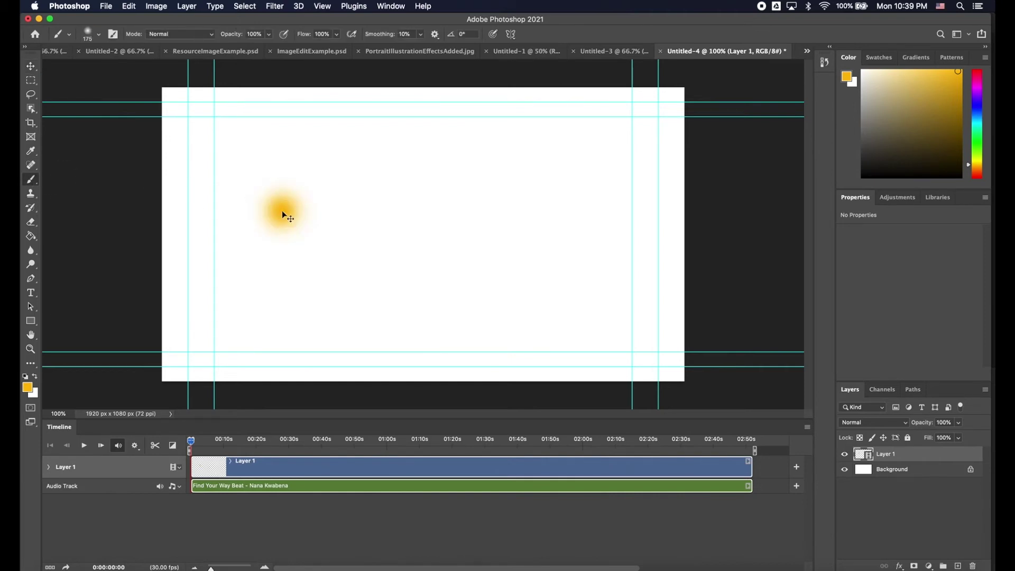
{"action": "key", "text": "super+z"}
{"action": "left_click", "coordinate": [99, 38]}
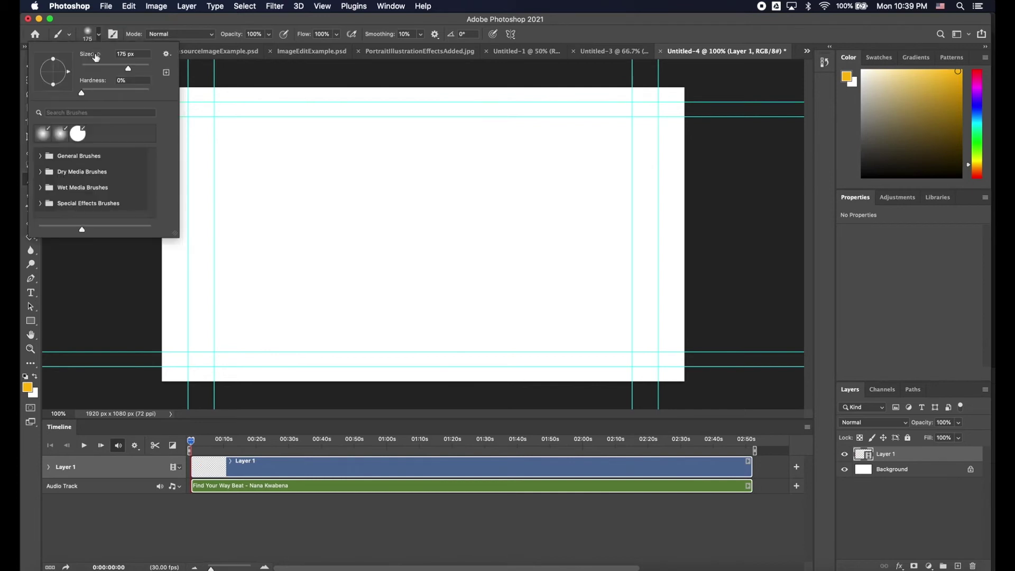
{"action": "left_click_drag", "start_coordinate": [83, 93], "coordinate": [188, 101]}
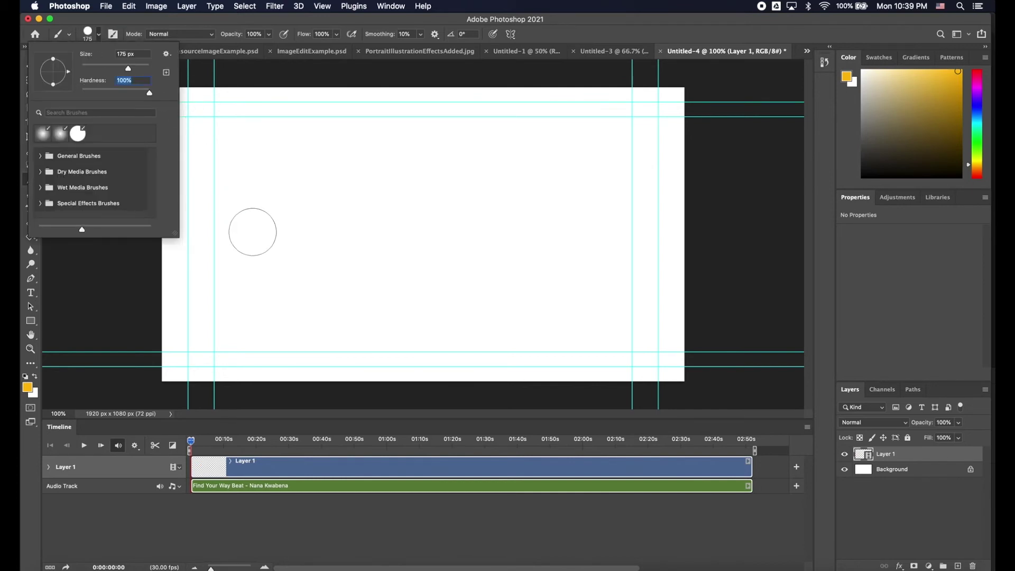
{"action": "left_click", "coordinate": [259, 230]}
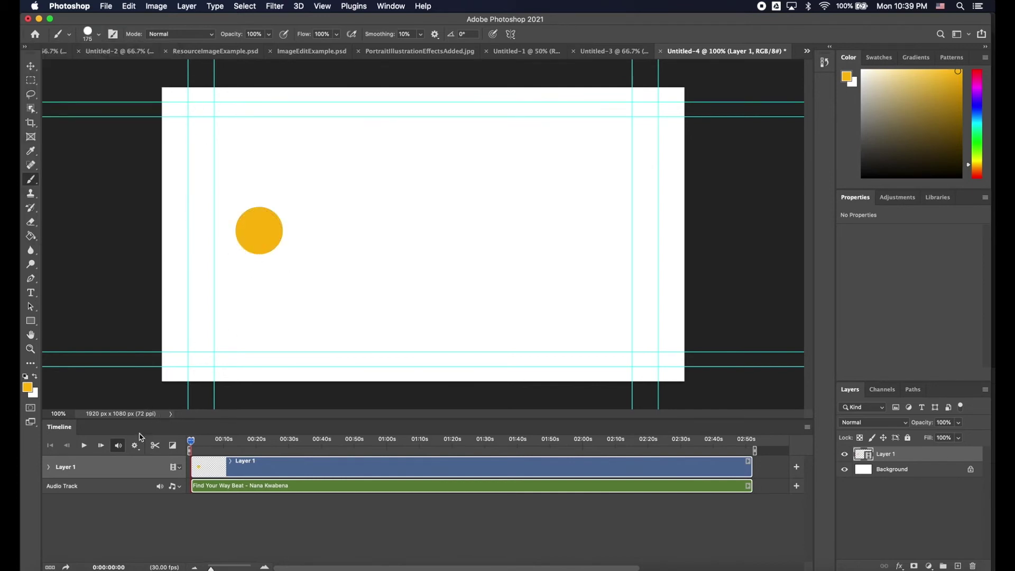
- Paint circles on frames 1–4, each placed further up and to the right
{"action": "left_click", "coordinate": [100, 448]}
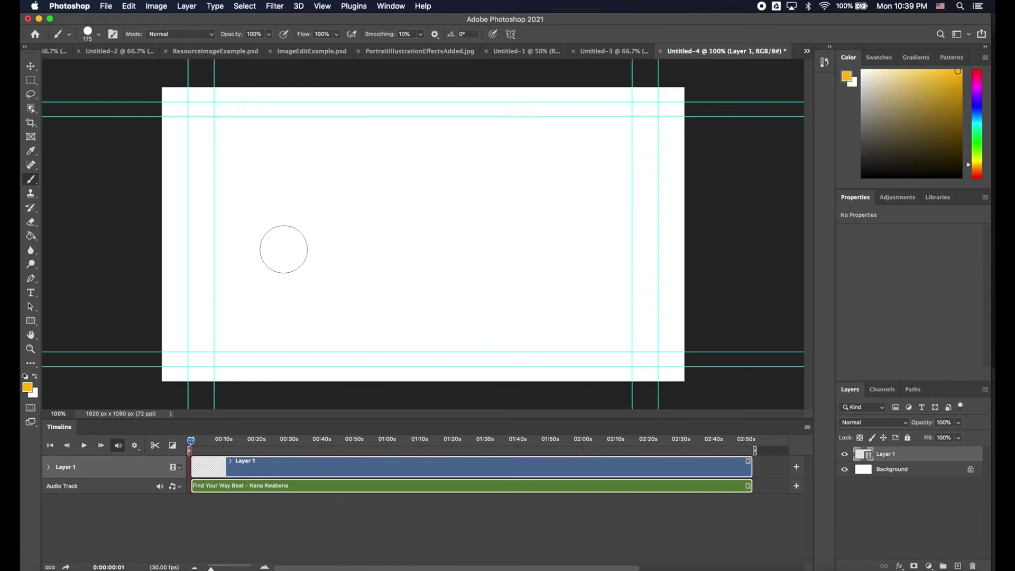
{"action": "left_click", "coordinate": [276, 237]}
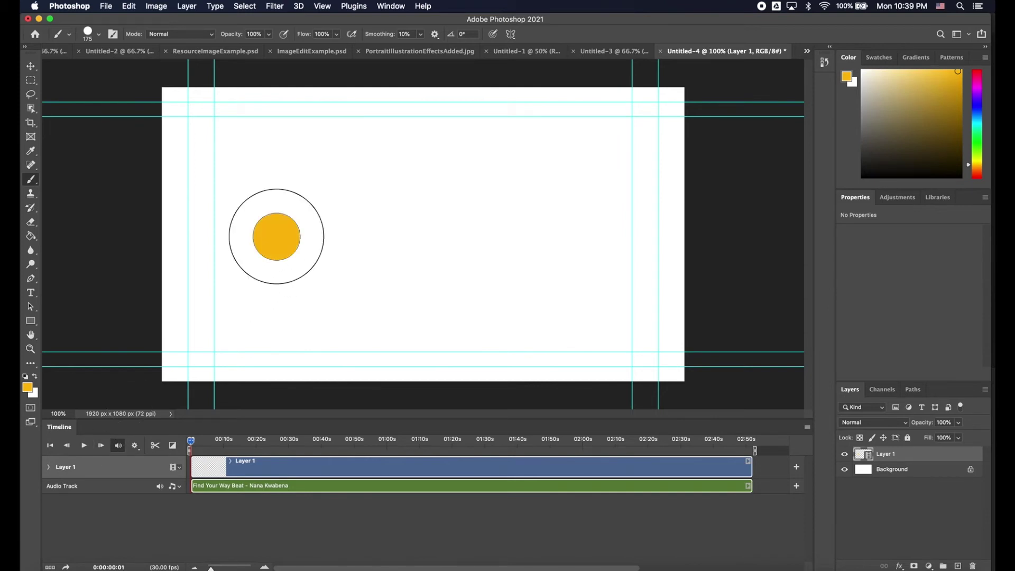
{"action": "left_click", "coordinate": [100, 445]}
{"action": "left_click", "coordinate": [304, 214]}
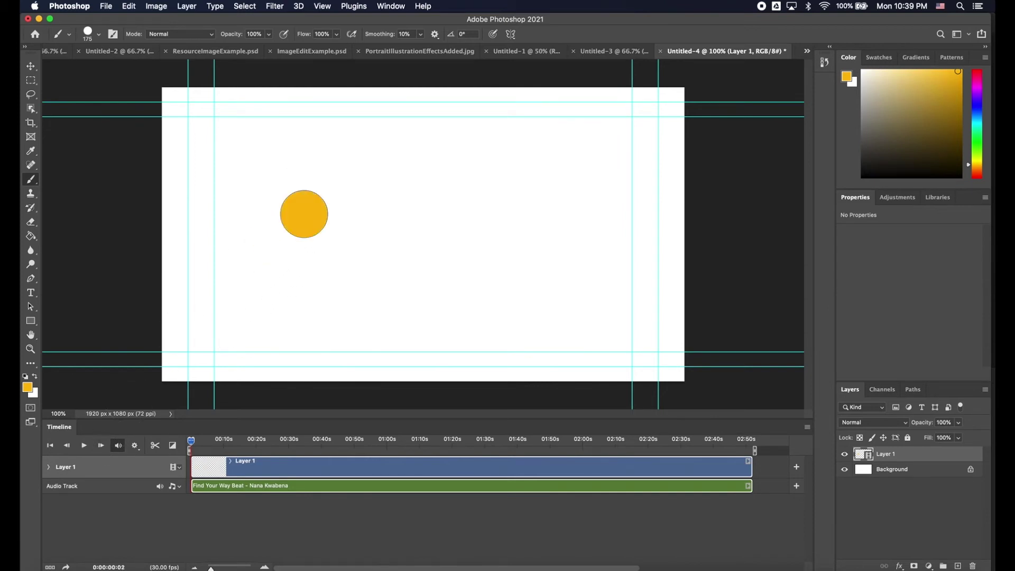
{"action": "left_click", "coordinate": [100, 445]}
{"action": "left_click", "coordinate": [325, 199]}
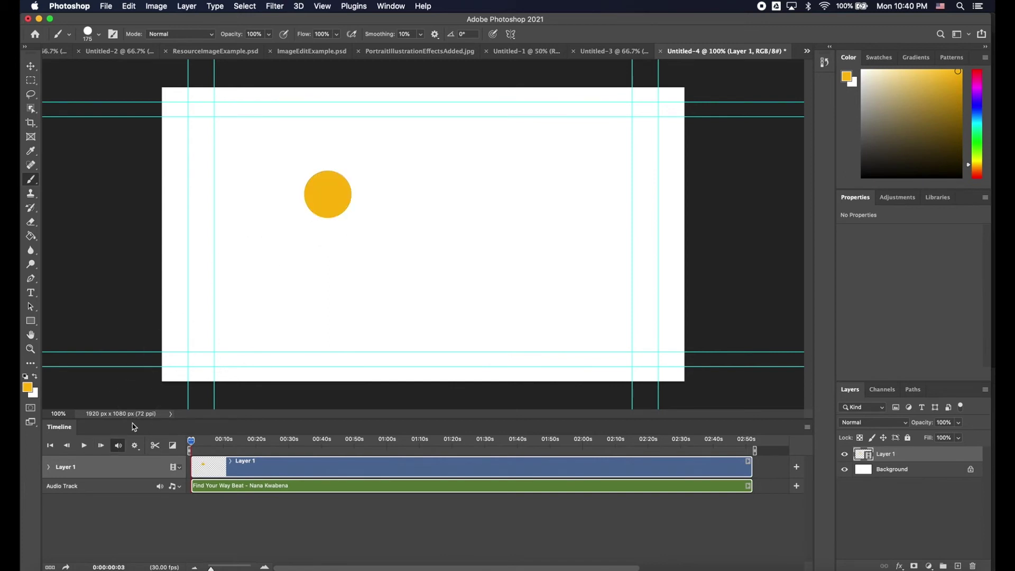
{"action": "left_click", "coordinate": [101, 446]}
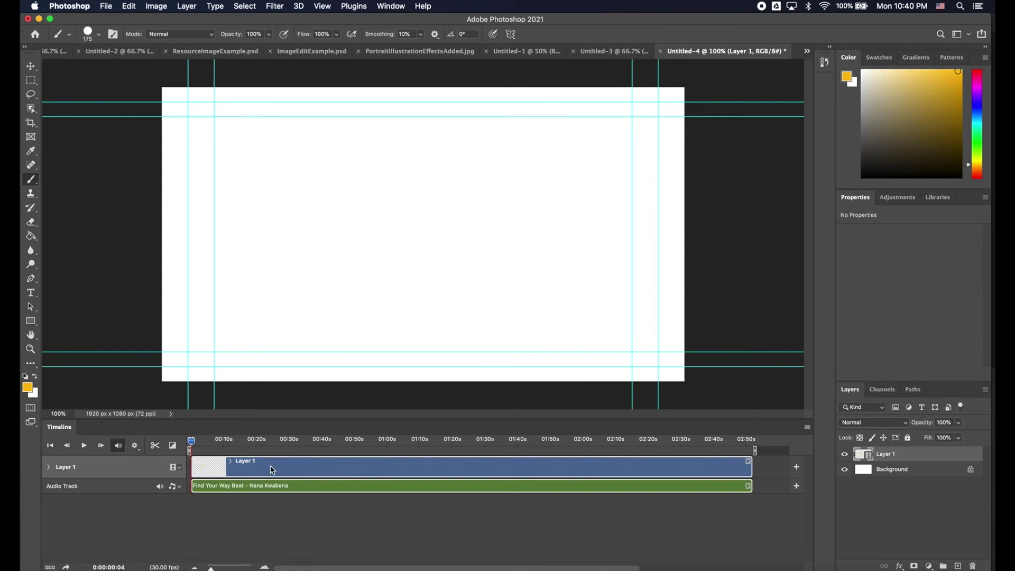
{"action": "left_click", "coordinate": [322, 177]}
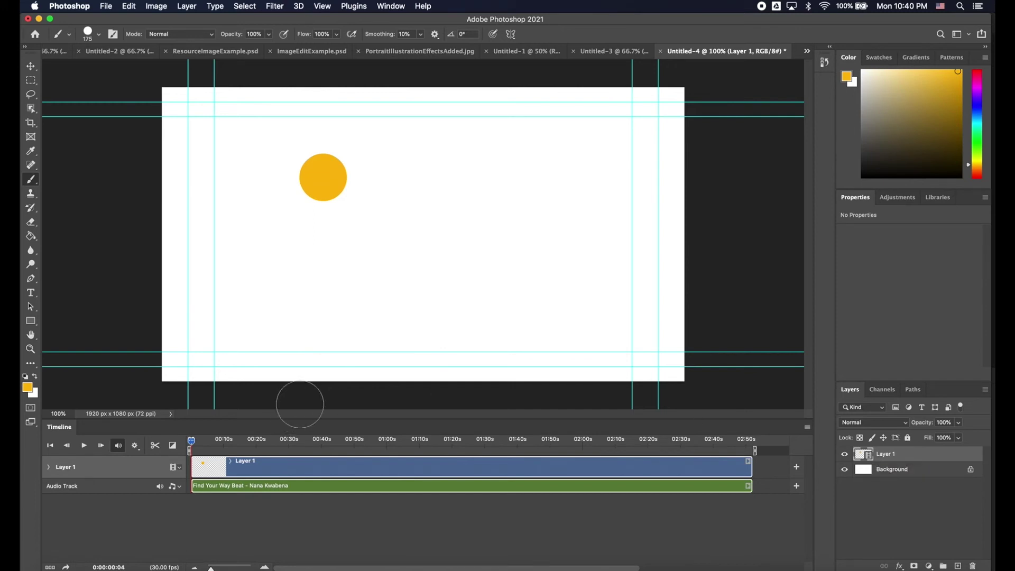
{"action": "left_click", "coordinate": [807, 427]}
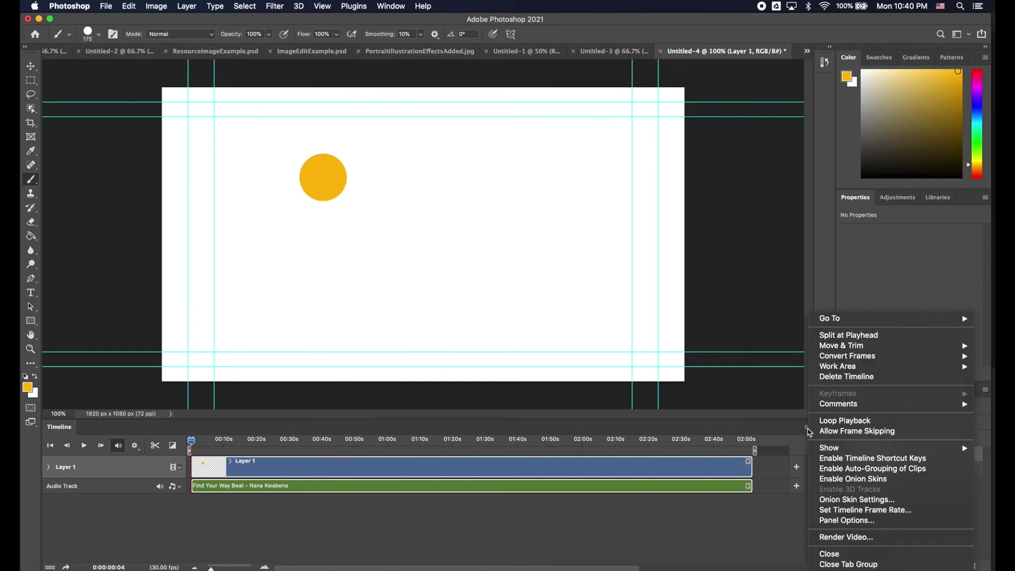
- Enable onion skins and paint circles on frames 5, 6 and 7, each further right
{"action": "left_click", "coordinate": [837, 483]}
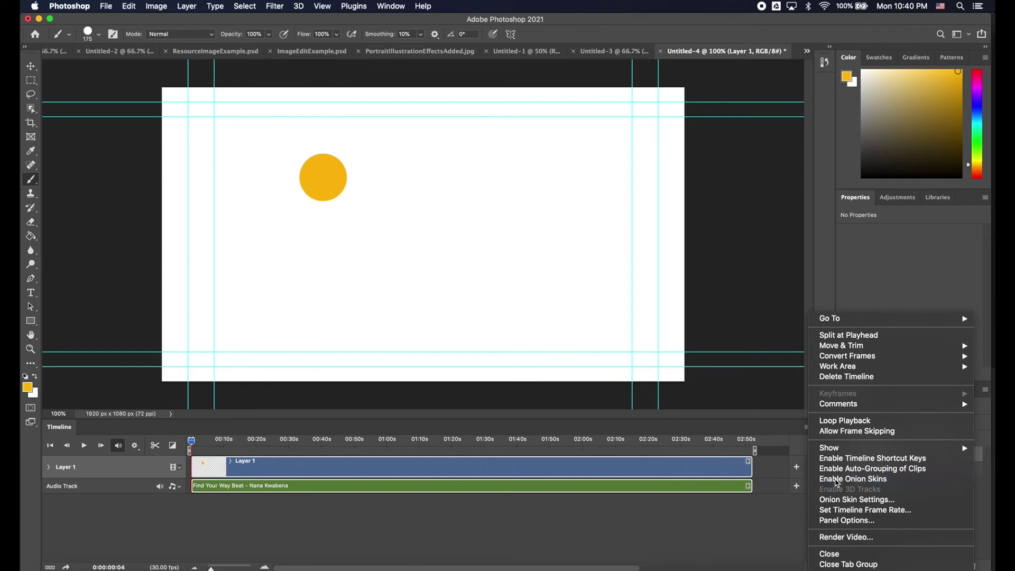
{"action": "left_click", "coordinate": [101, 446]}
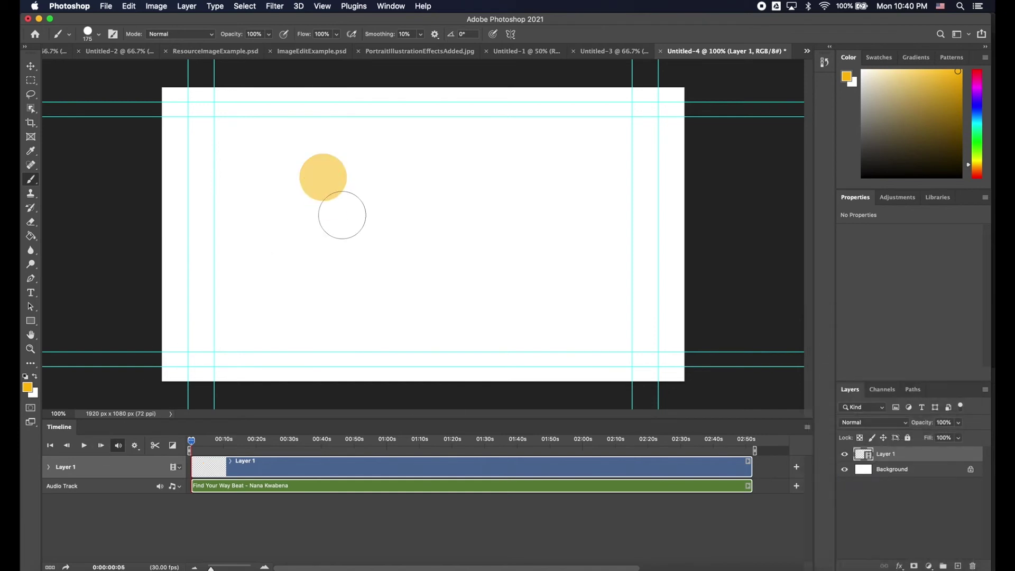
{"action": "left_click", "coordinate": [345, 166]}
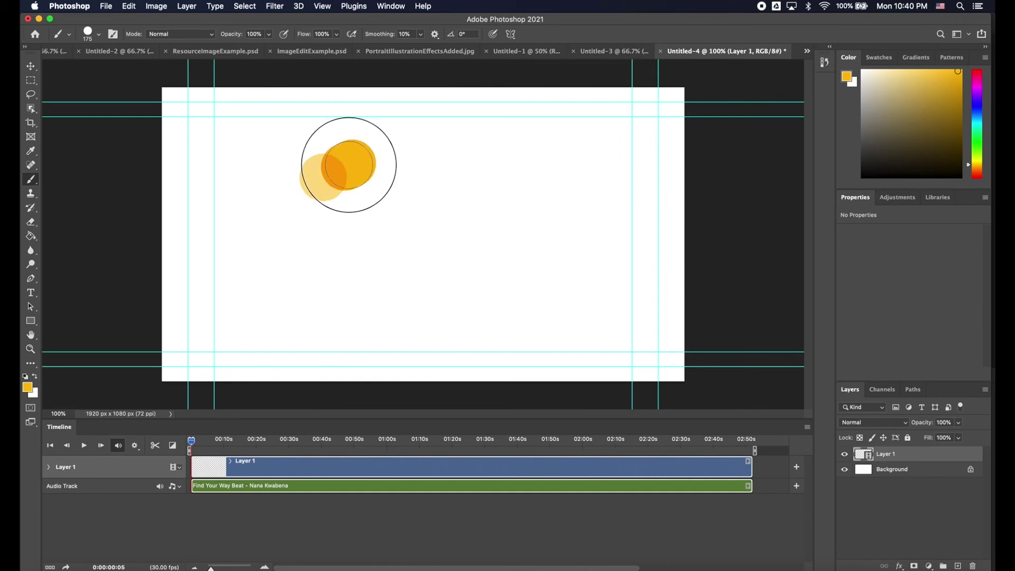
{"action": "key", "text": "super+z"}
{"action": "key", "text": "super+shift+z"}
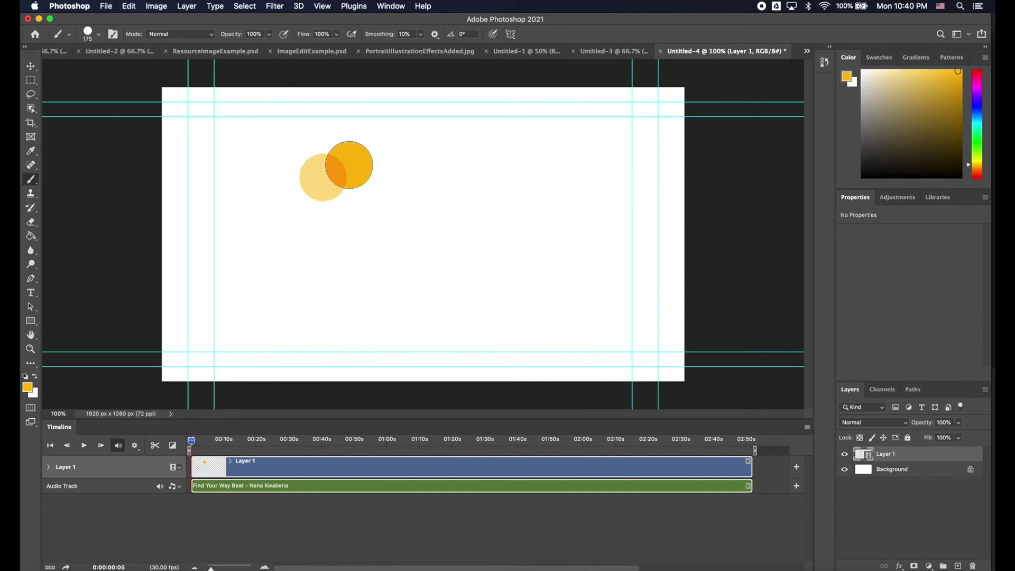
{"action": "left_click", "coordinate": [101, 445]}
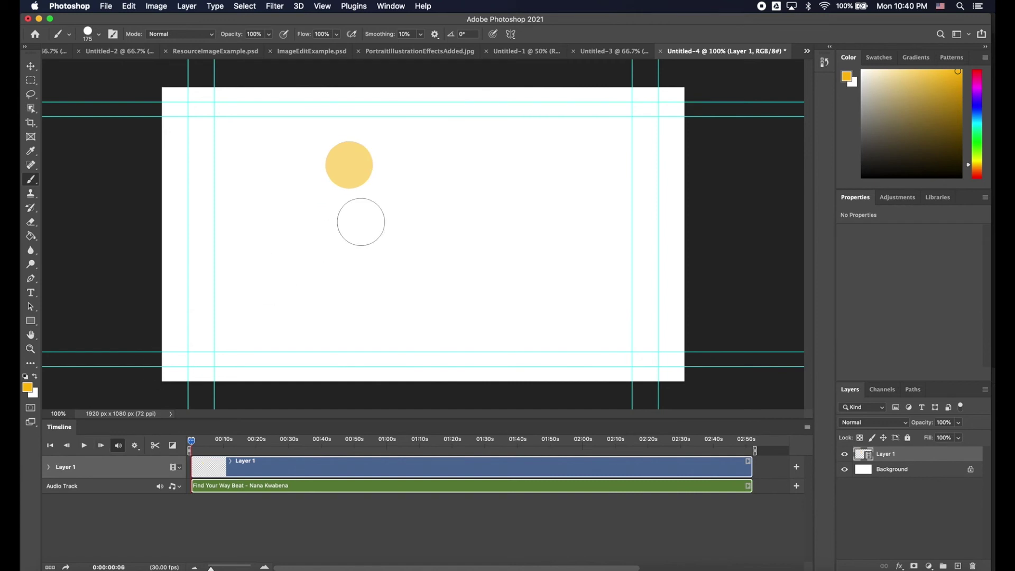
{"action": "left_click", "coordinate": [377, 163]}
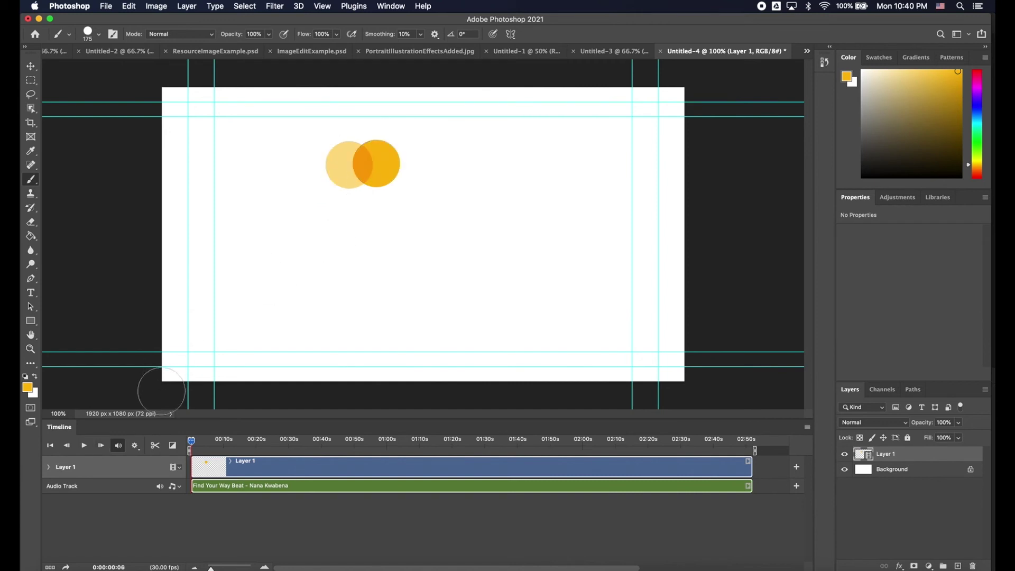
{"action": "left_click", "coordinate": [101, 445]}
{"action": "left_click", "coordinate": [398, 159]}
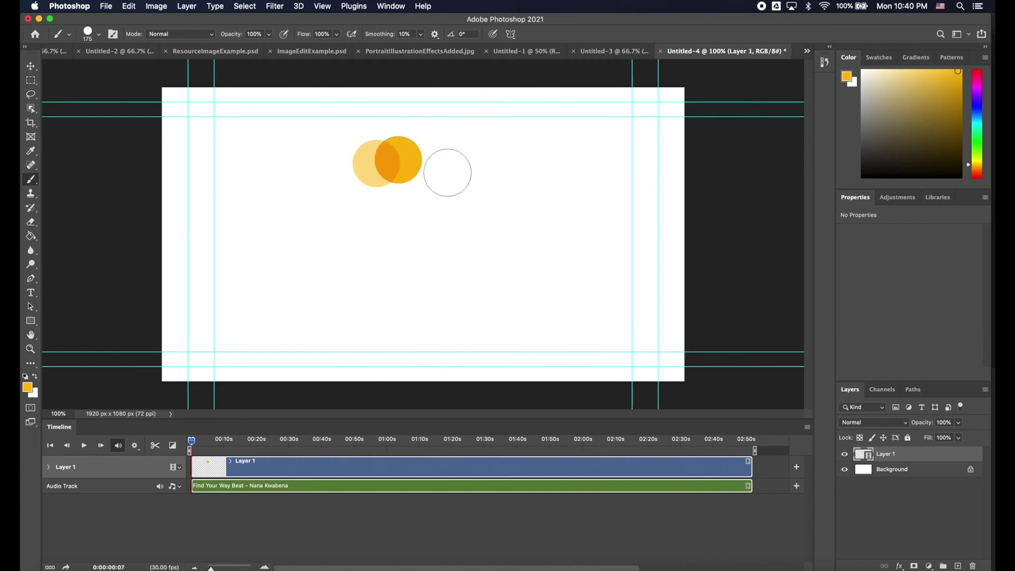
- Preview the circle animation twice, then return the playhead to frame 0
{"action": "left_click", "coordinate": [807, 427]}
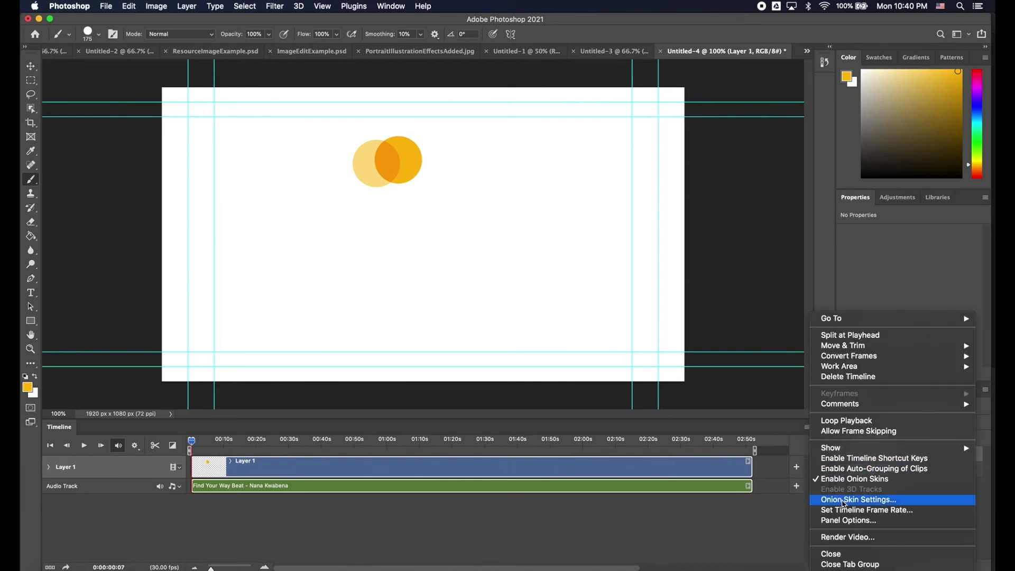
{"action": "left_click", "coordinate": [198, 441]}
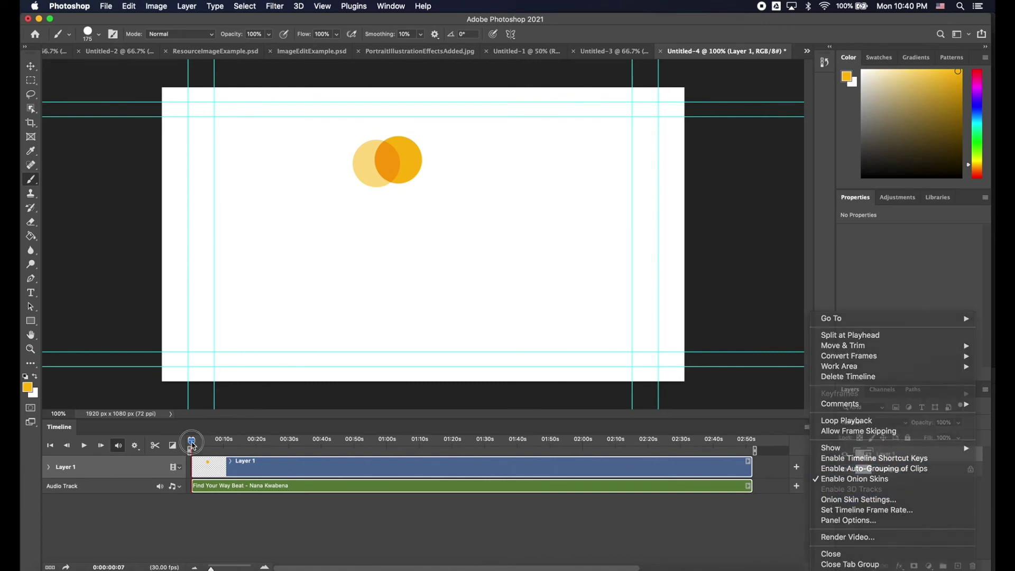
{"action": "left_click", "coordinate": [85, 447]}
{"action": "left_click", "coordinate": [86, 447]}
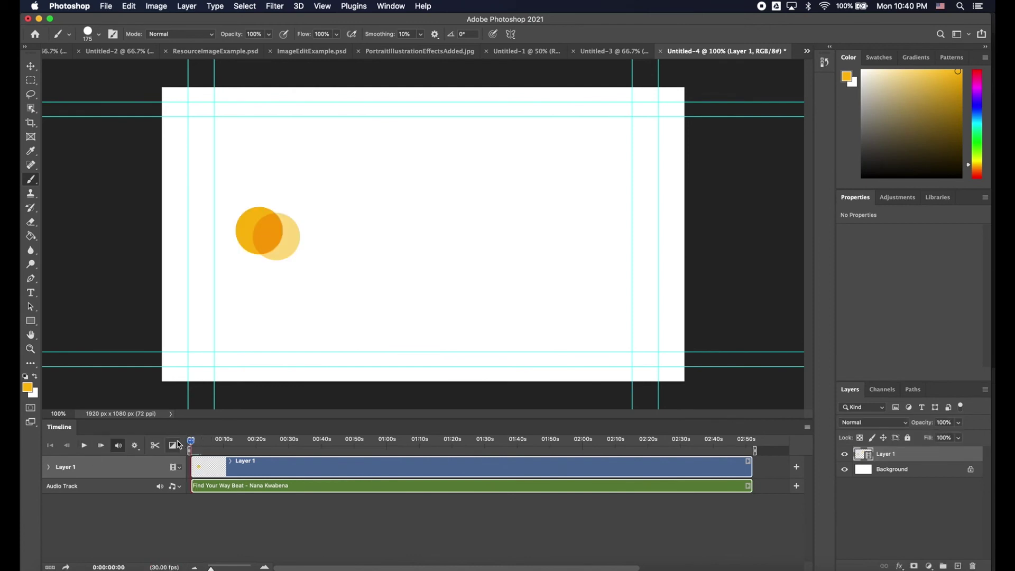
{"action": "left_click", "coordinate": [84, 447]}
{"action": "left_click", "coordinate": [85, 447]}
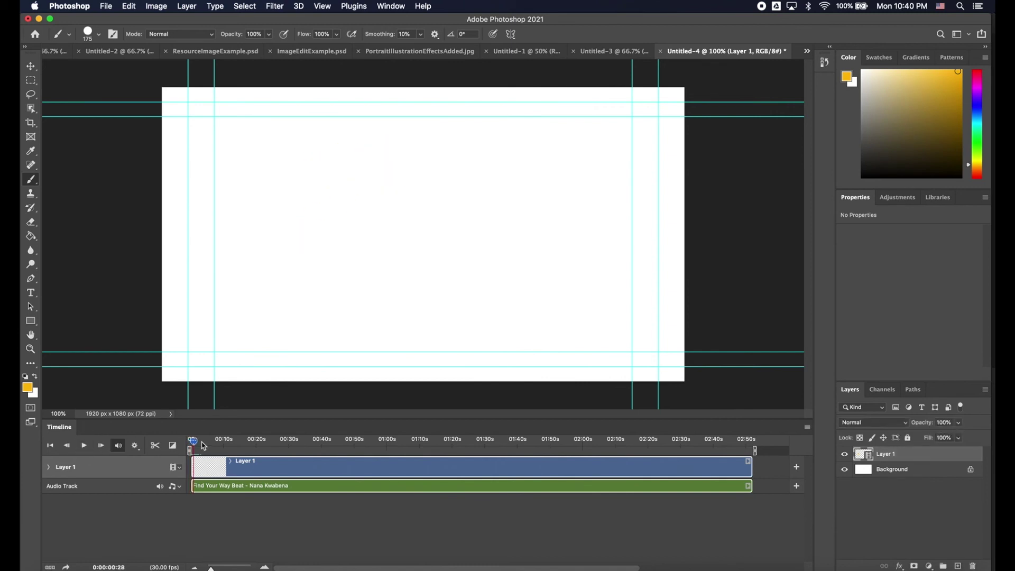
{"action": "left_click_drag", "start_coordinate": [193, 442], "coordinate": [184, 445]}
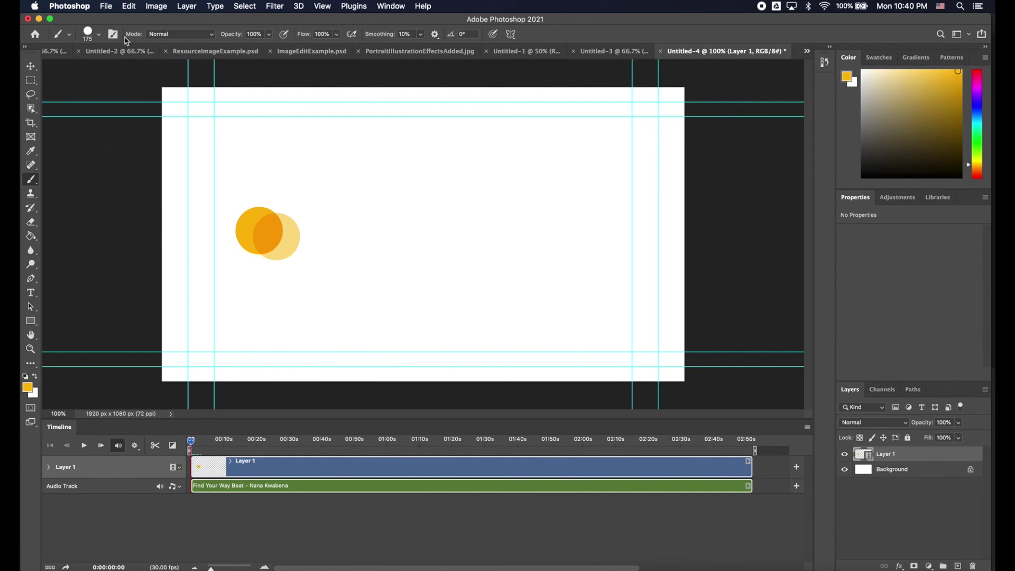
{"action": "left_click", "coordinate": [108, 8]}
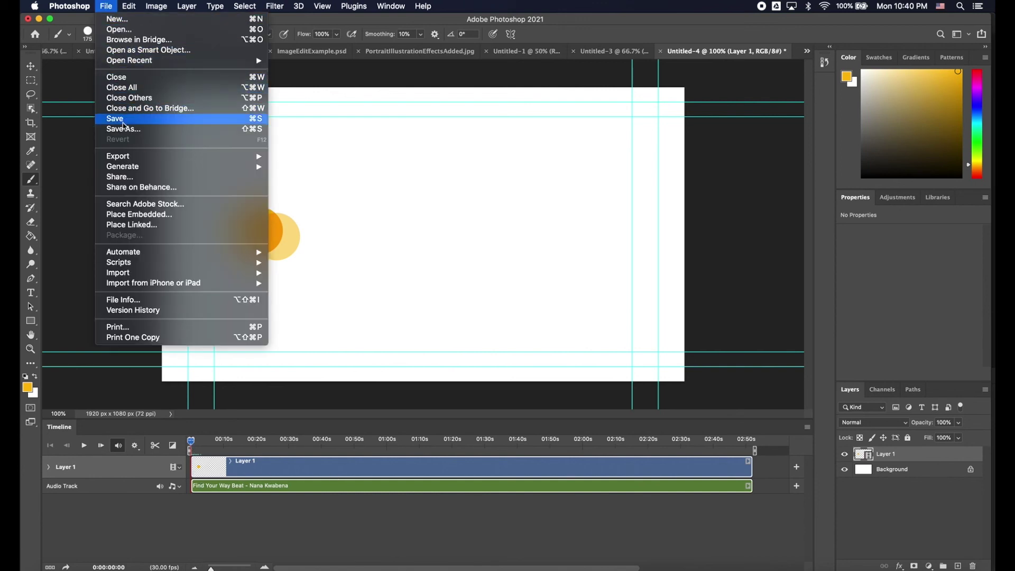
{"action": "mouse_move", "coordinate": [121, 156]}
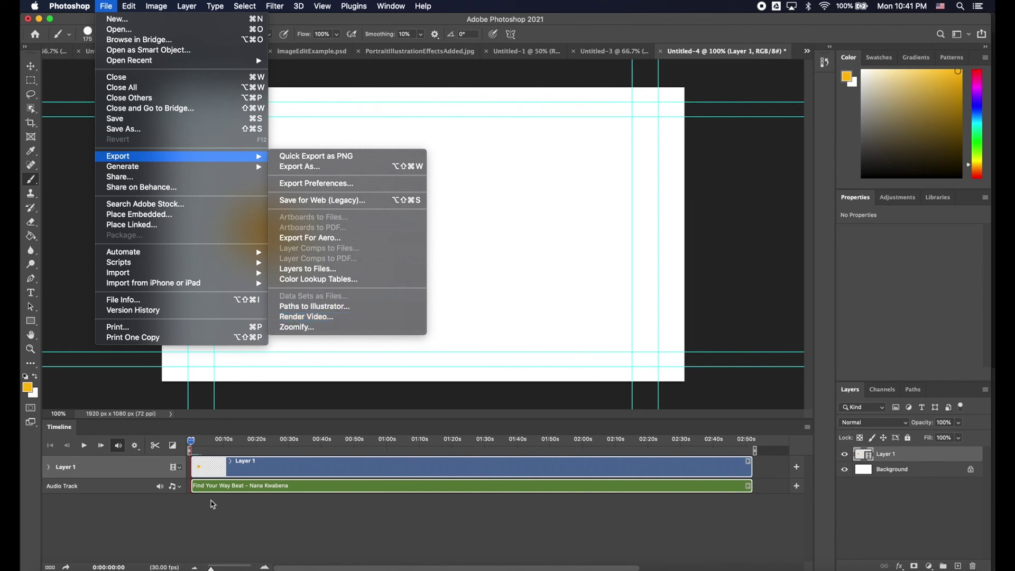
{"action": "left_click", "coordinate": [213, 514]}
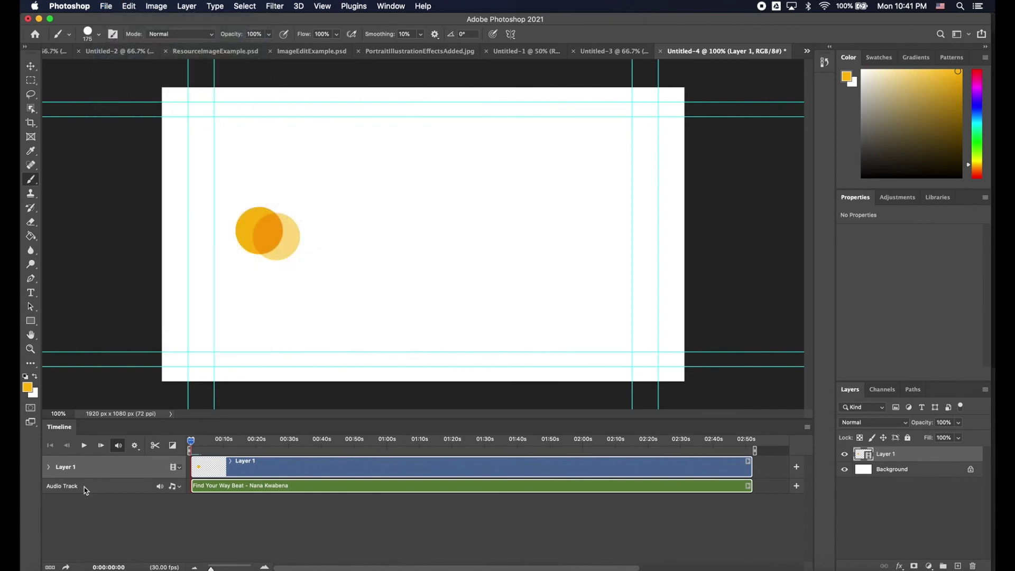